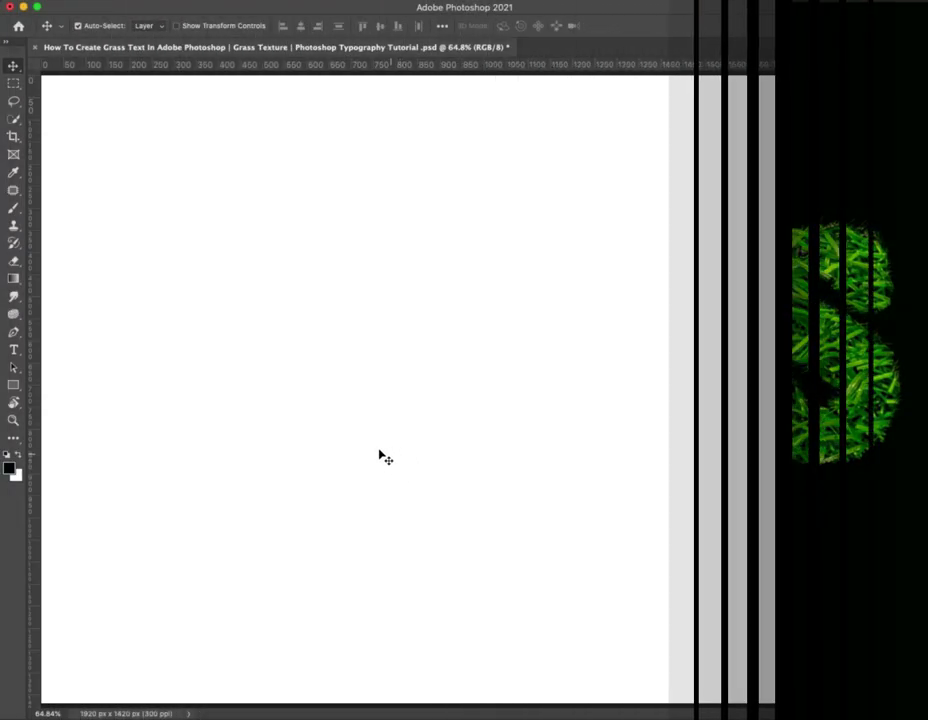
Step: Type the word GRASS on the canvas, commit it, and centre it horizontally
{"action": "left_click", "coordinate": [327, 419]}
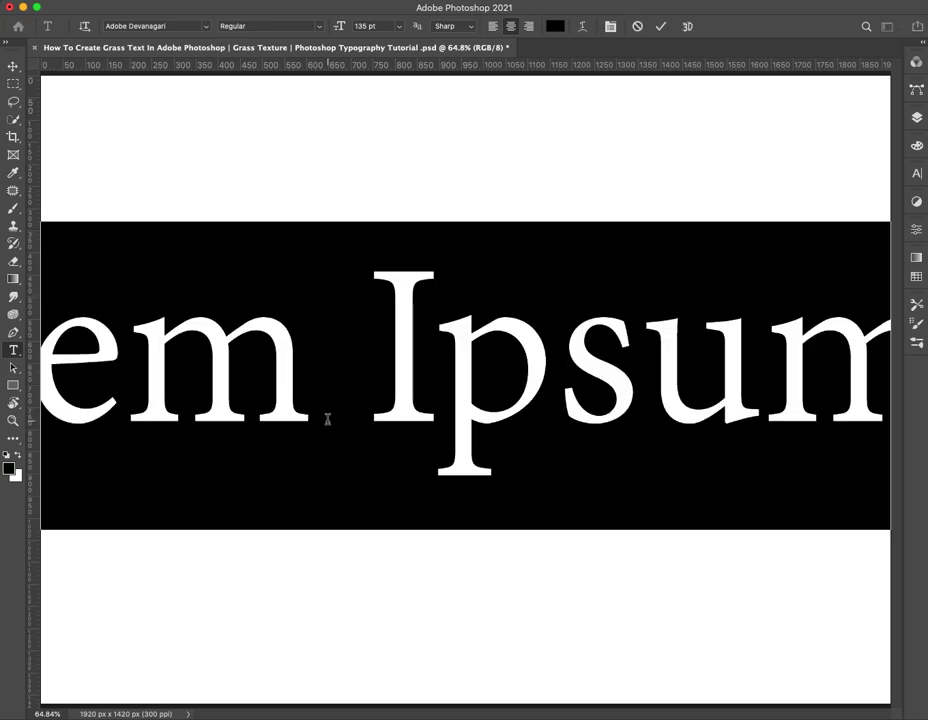
{"action": "type", "text": "G"}
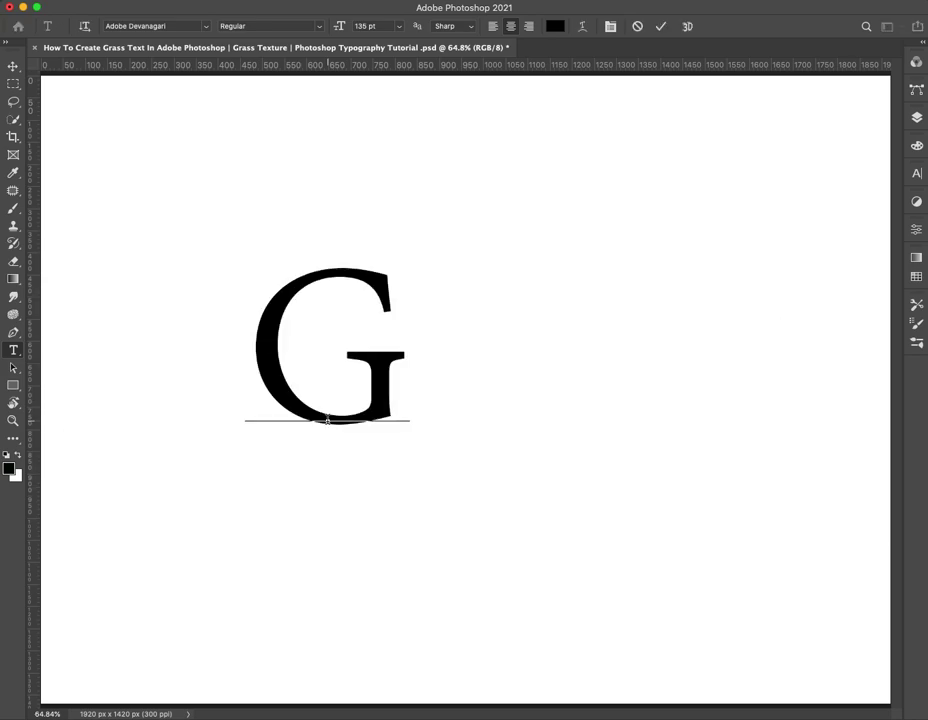
{"action": "type", "text": "RASS"}
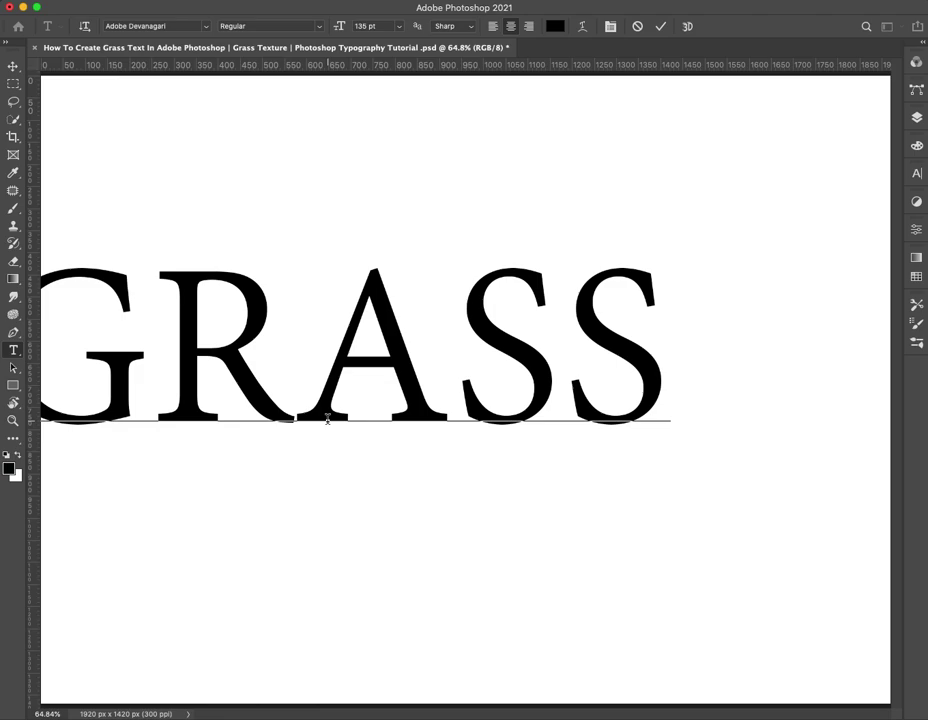
{"action": "key", "text": "ctrl+Return"}
{"action": "key", "text": "v"}
{"action": "left_click_drag", "start_coordinate": [490, 426], "coordinate": [634, 424]}
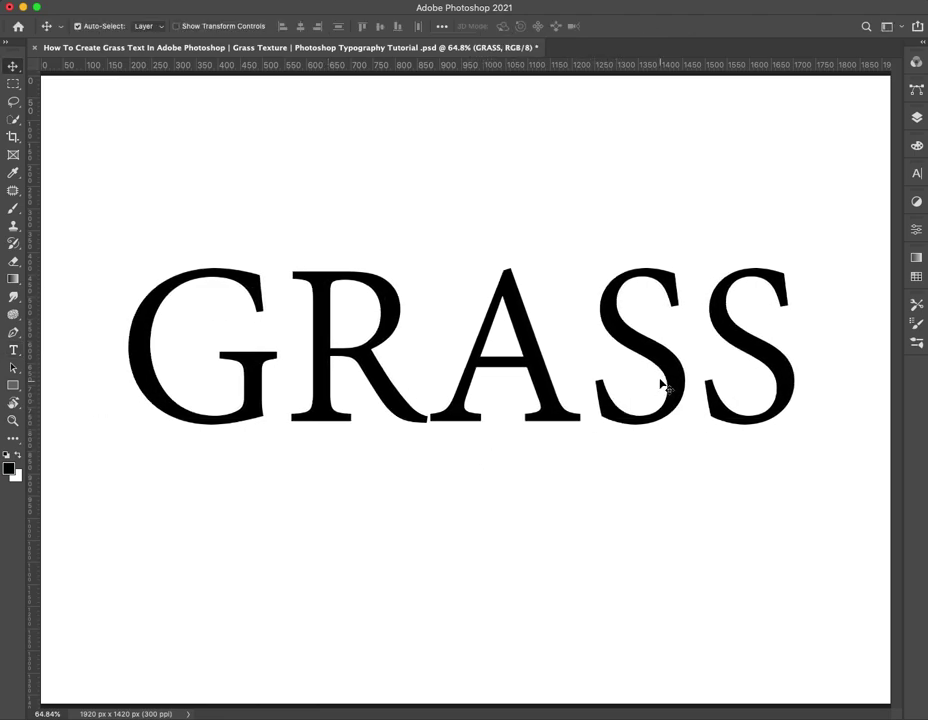
Step: Show the GRASS IMAGE layer and load the GRASS letter shapes as a selection
{"action": "left_click", "coordinate": [917, 118]}
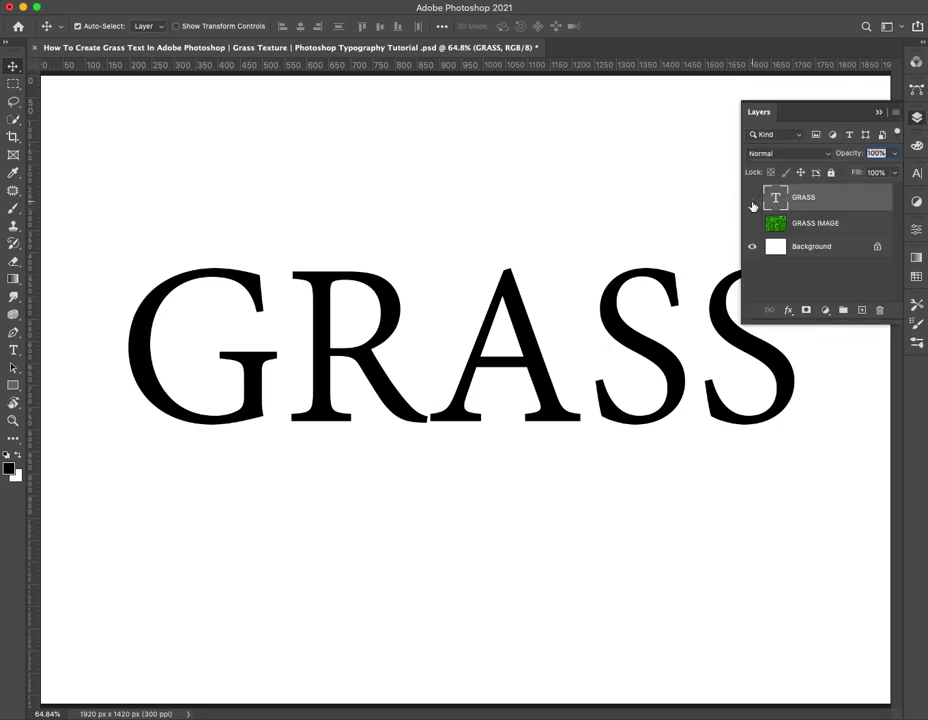
{"action": "left_click", "coordinate": [753, 200]}
{"action": "left_click", "coordinate": [751, 225]}
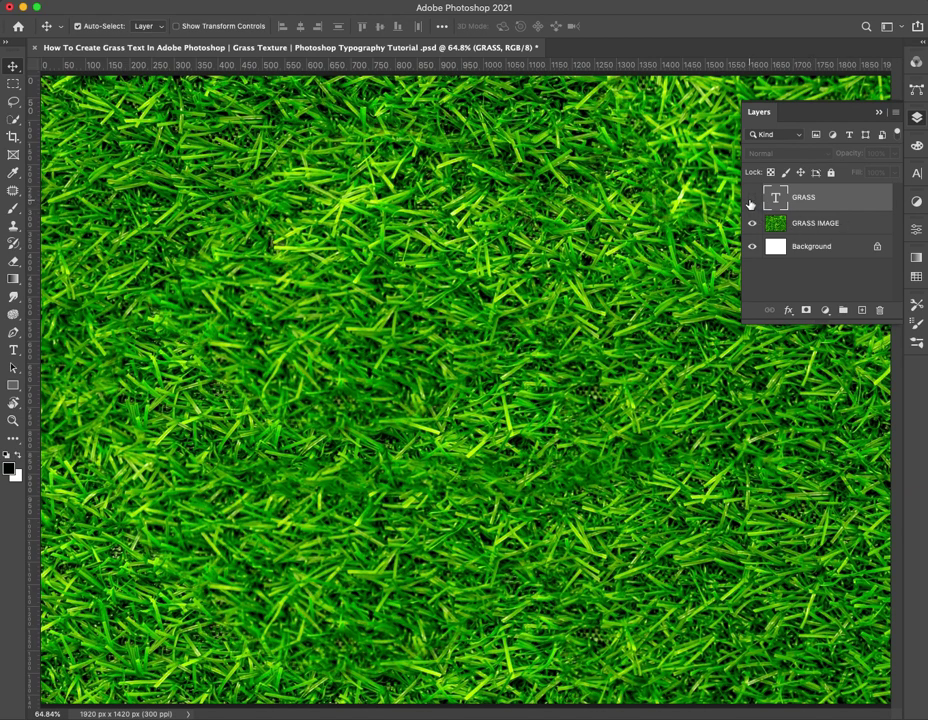
{"action": "left_click", "coordinate": [752, 198]}
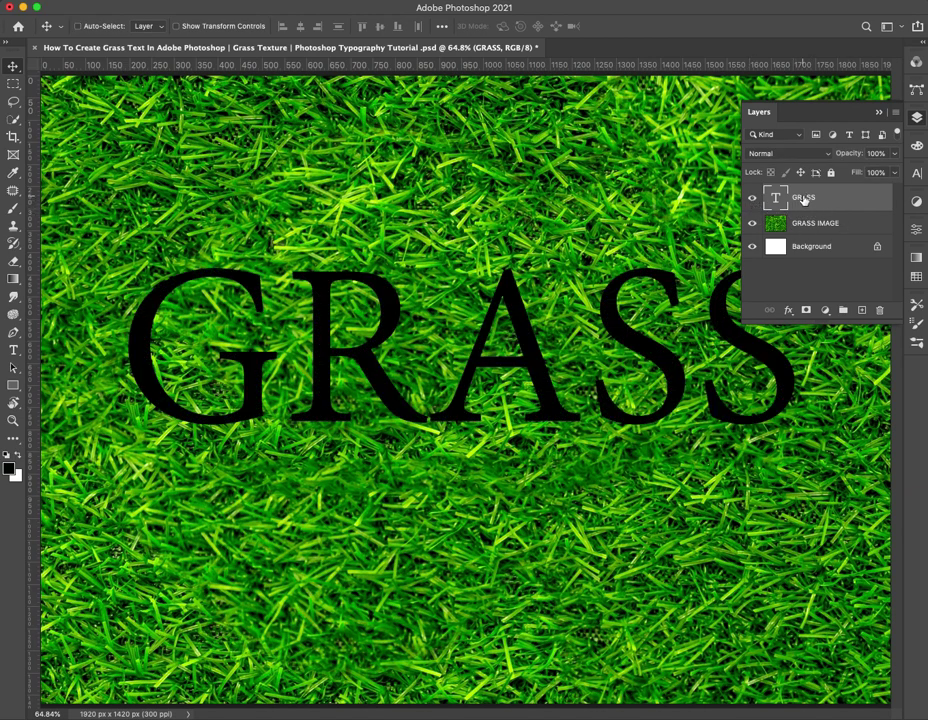
{"action": "left_click", "coordinate": [780, 198], "text": "super"}
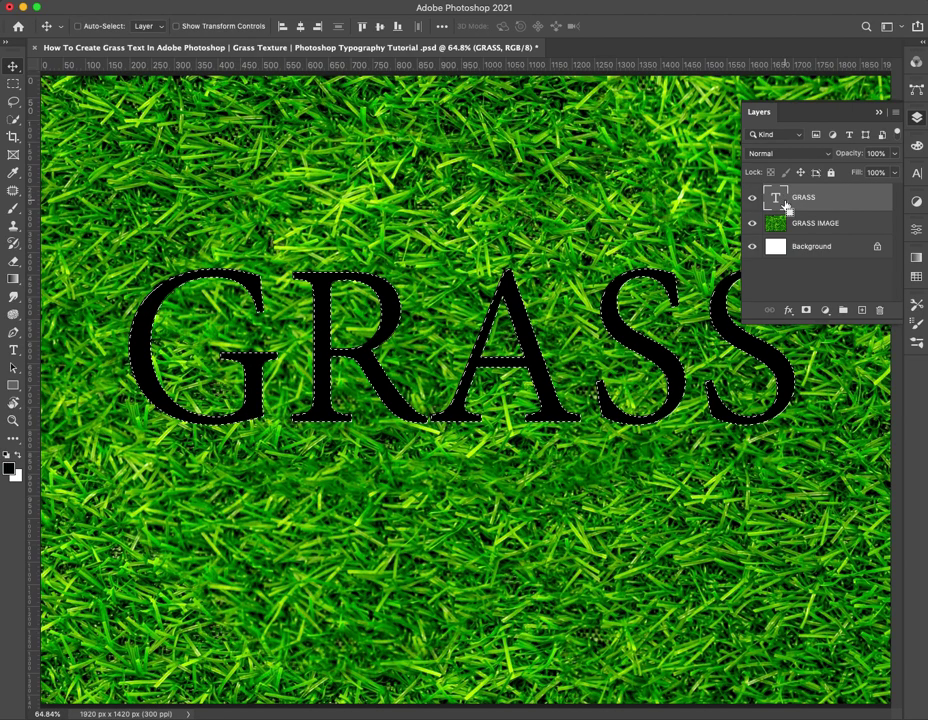
Step: Hide the text layer and add a letter-shaped layer mask to GRASS IMAGE
{"action": "left_click", "coordinate": [812, 224]}
{"action": "key", "text": "super+comma"}
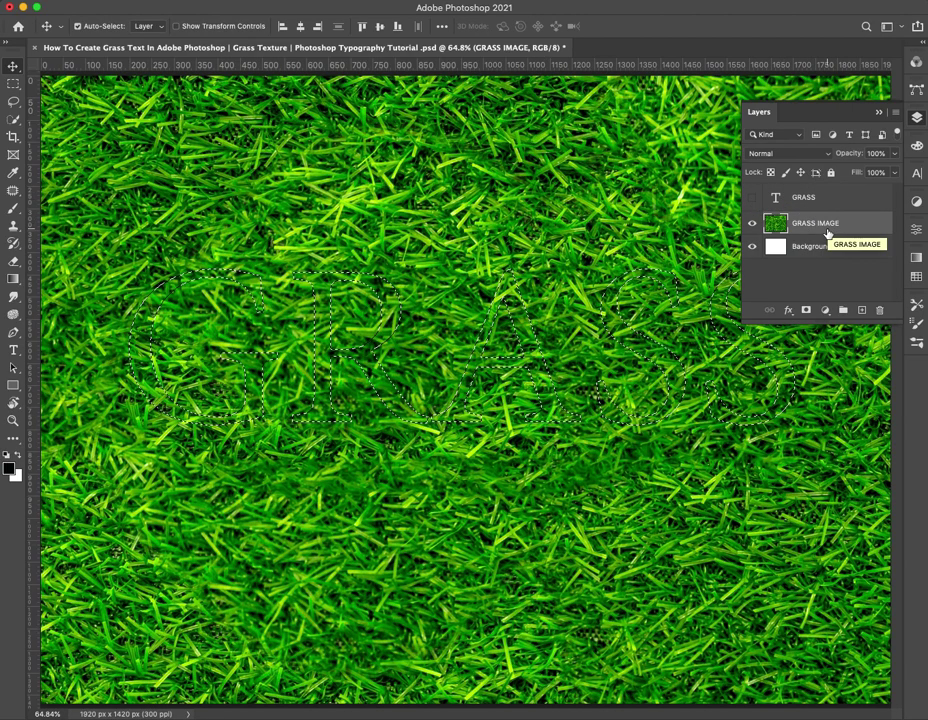
{"action": "left_click", "coordinate": [806, 311]}
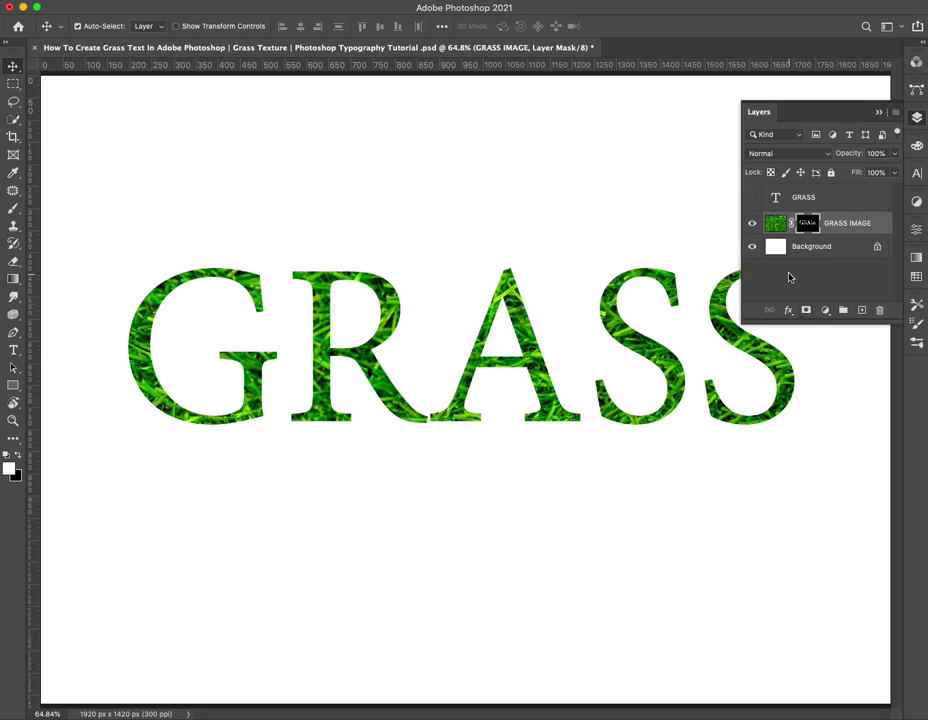
{"action": "left_click", "coordinate": [808, 226], "text": "super"}
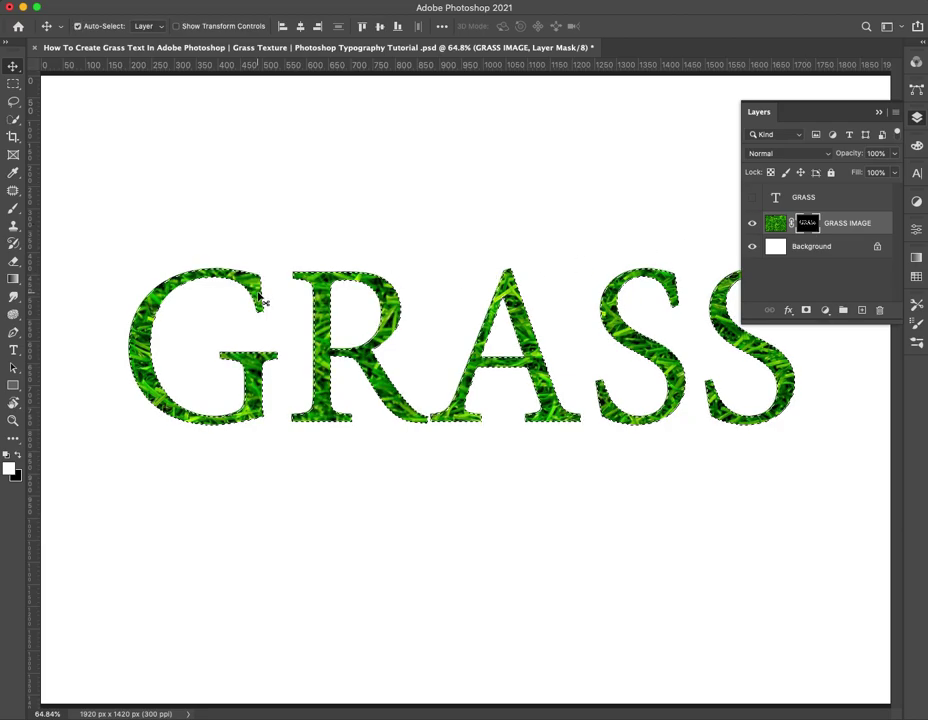
{"action": "left_click", "coordinate": [13, 103]}
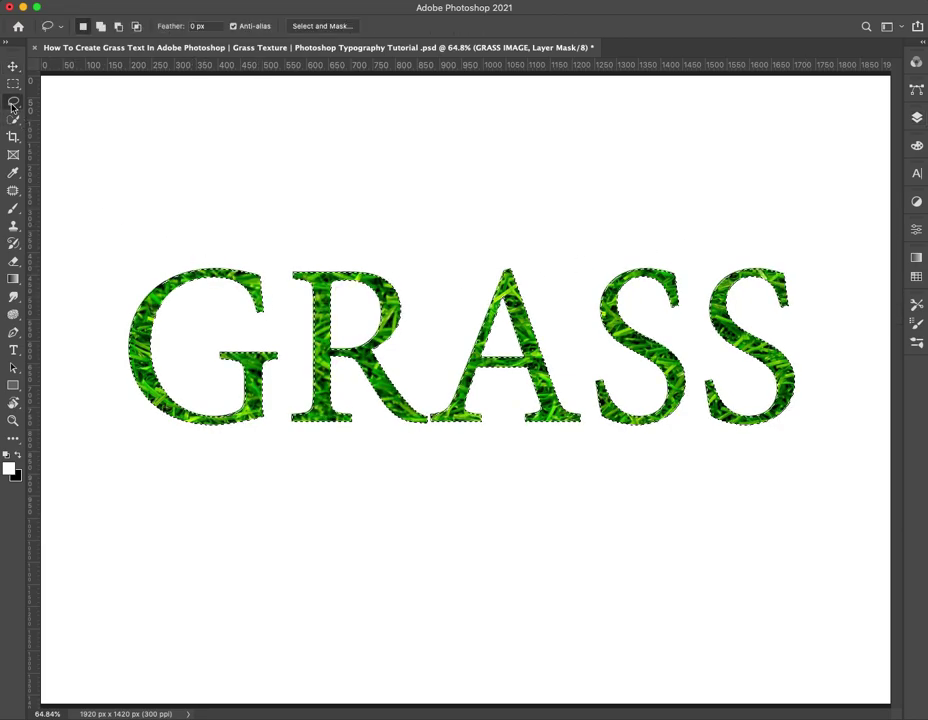
Step: Convert the GRASS letter selection into a work path with 0.5 pixel tolerance
{"action": "right_click", "coordinate": [141, 318]}
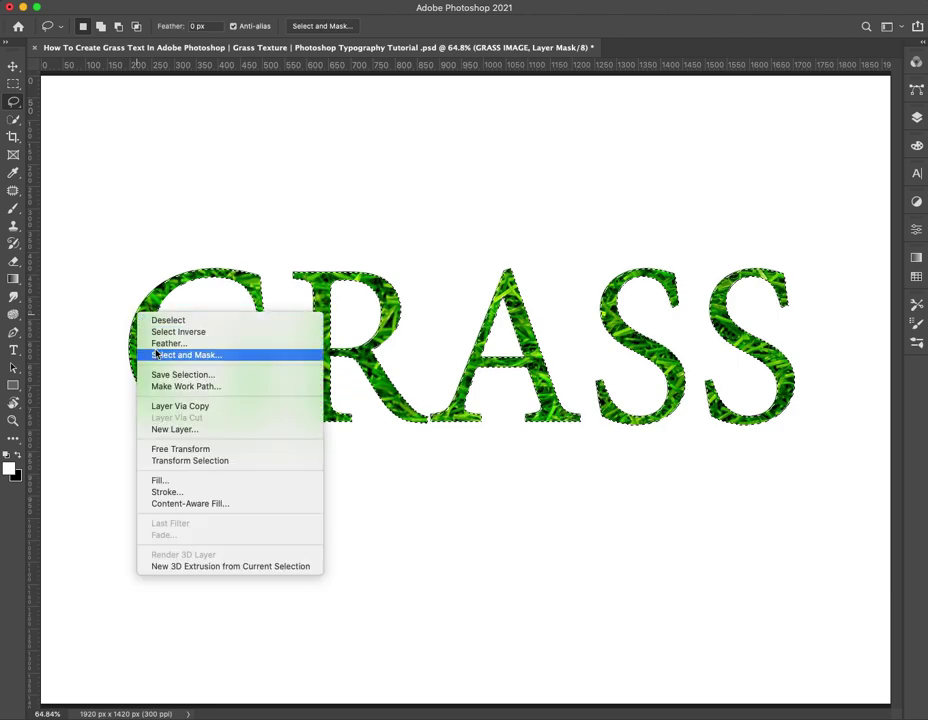
{"action": "left_click", "coordinate": [197, 390]}
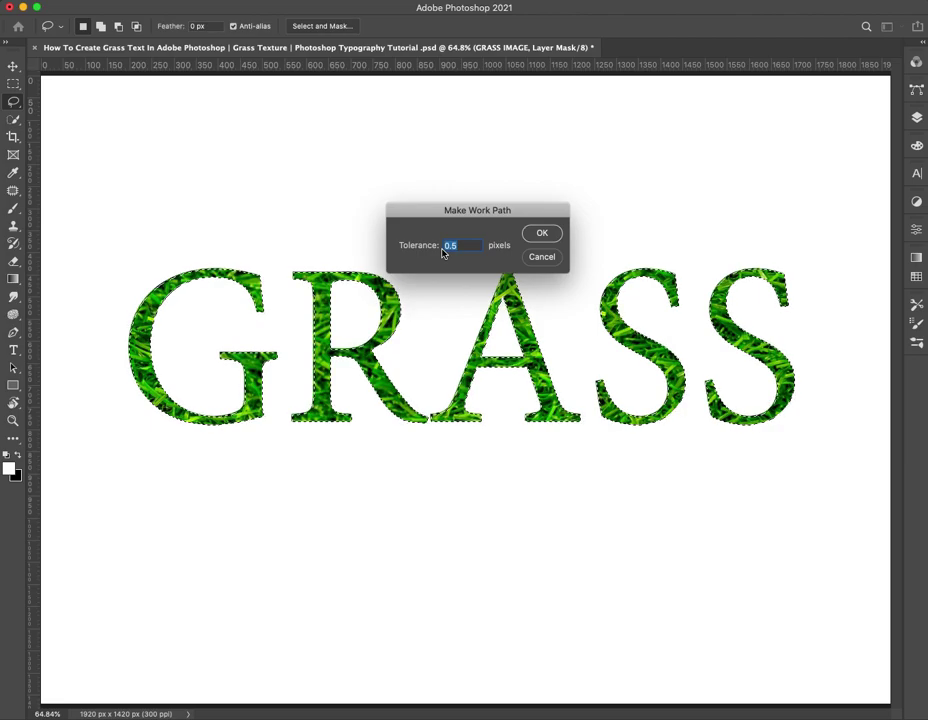
{"action": "left_click", "coordinate": [540, 234]}
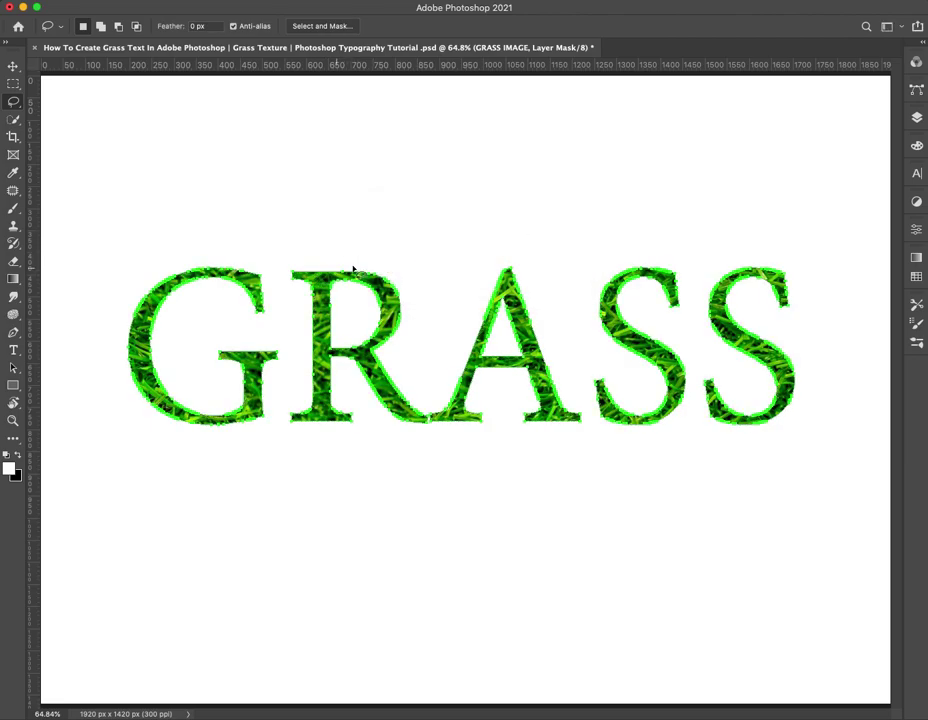
{"action": "left_click", "coordinate": [917, 119]}
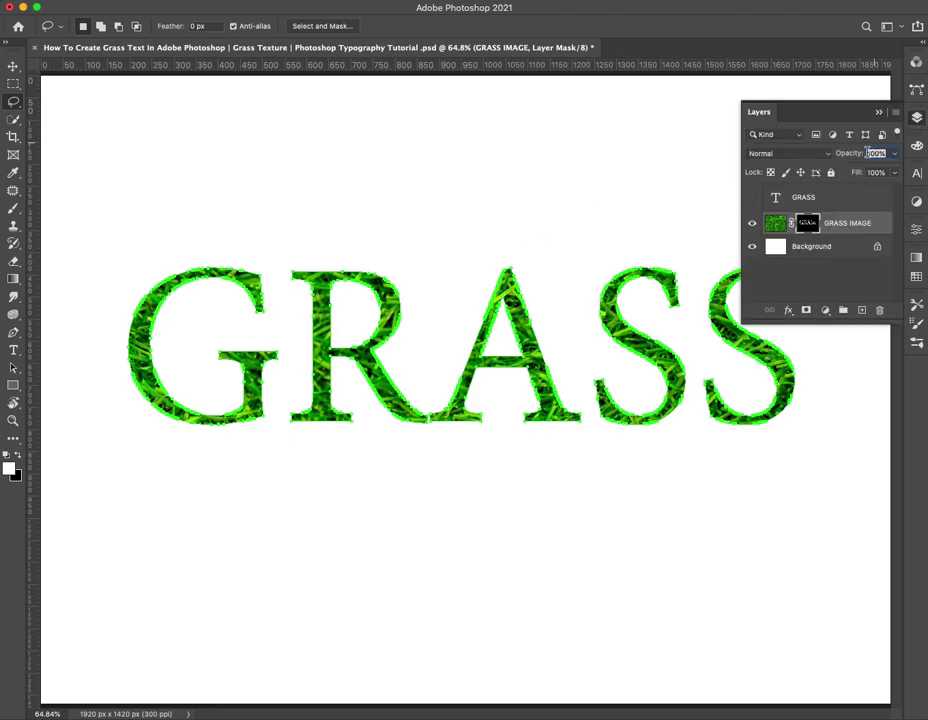
{"action": "left_click", "coordinate": [805, 224], "text": "super"}
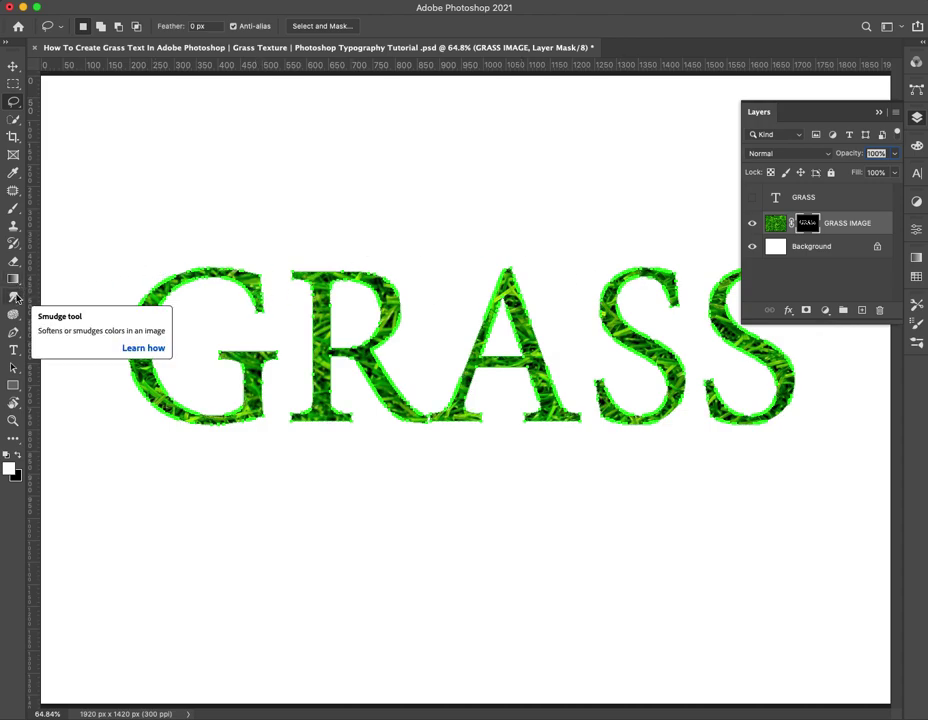
{"action": "key", "text": "p"}
{"action": "left_click", "coordinate": [13, 332]}
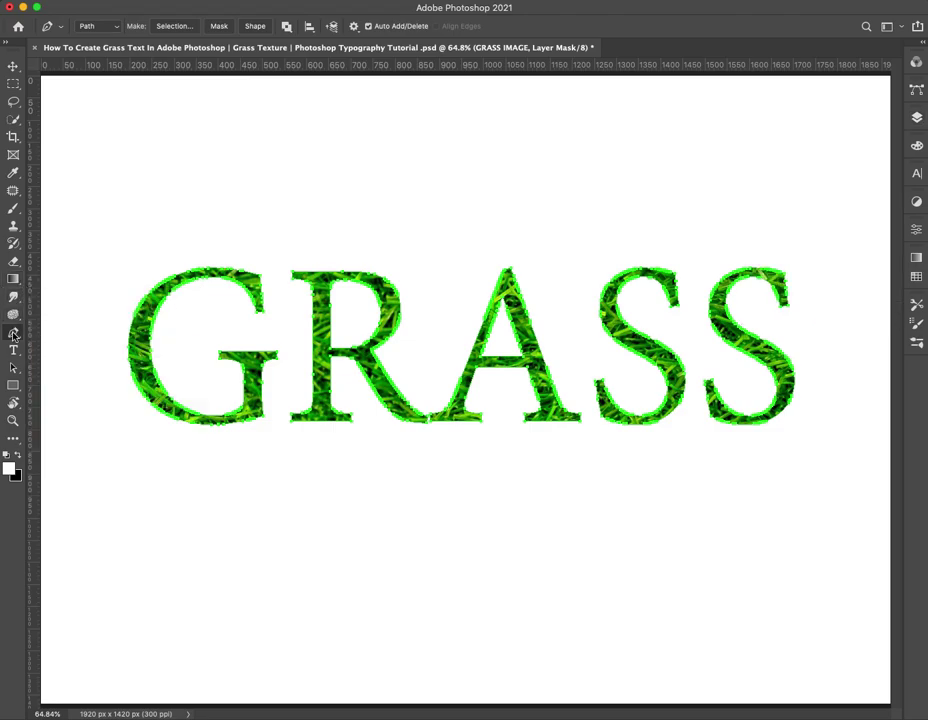
Step: Stroke the letter outline path with the grass brush, keeping Brush as the tool
{"action": "key", "text": "ctrl+d"}
{"action": "right_click", "coordinate": [137, 309]}
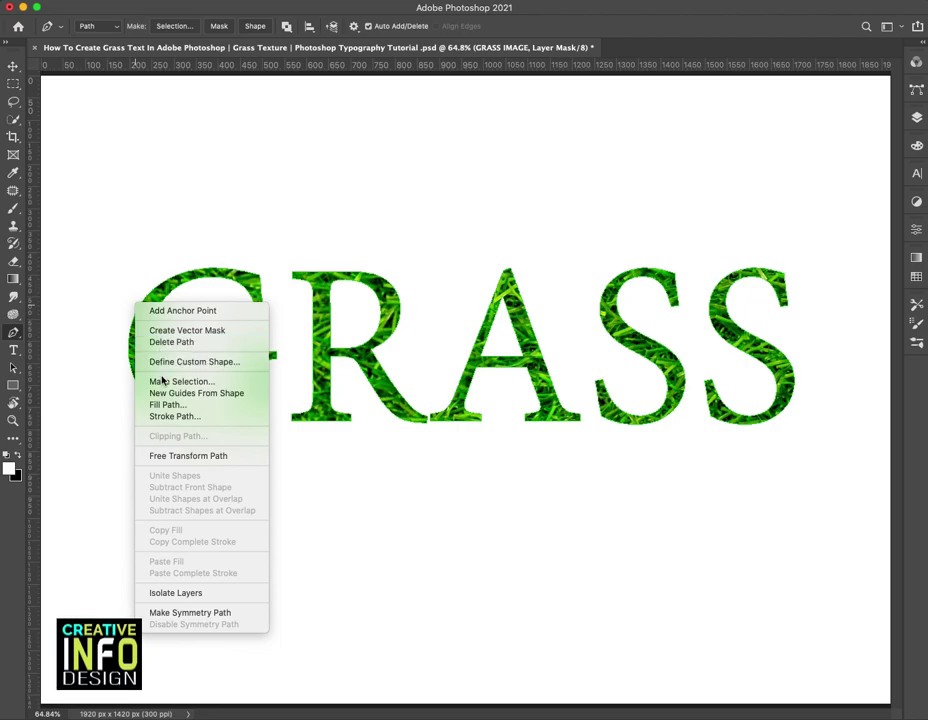
{"action": "left_click", "coordinate": [168, 416]}
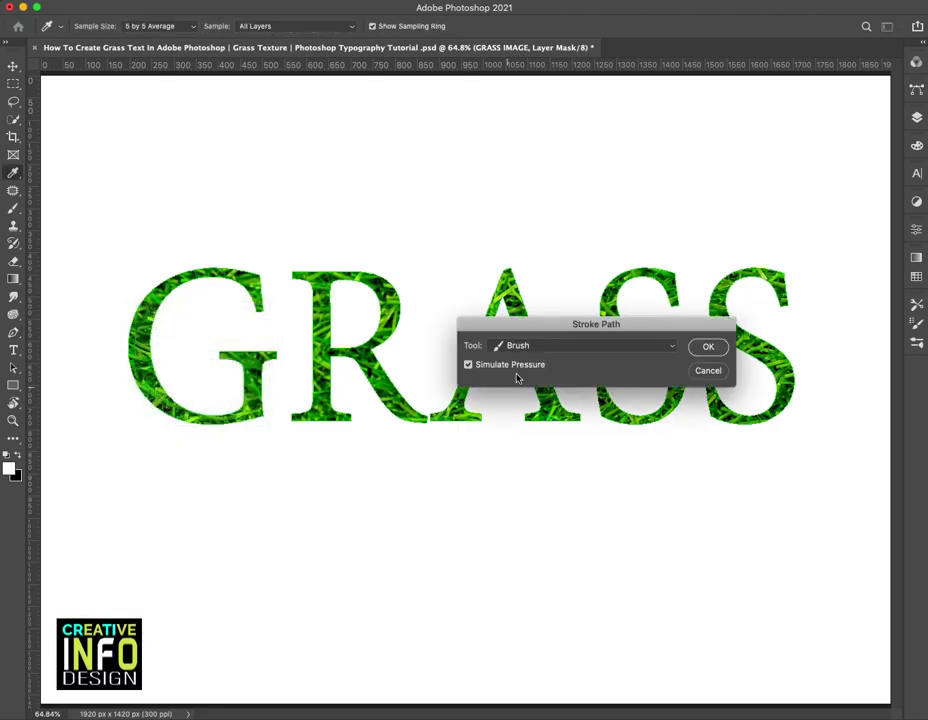
{"action": "left_click", "coordinate": [540, 346]}
{"action": "left_click", "coordinate": [549, 348]}
{"action": "left_click", "coordinate": [707, 348]}
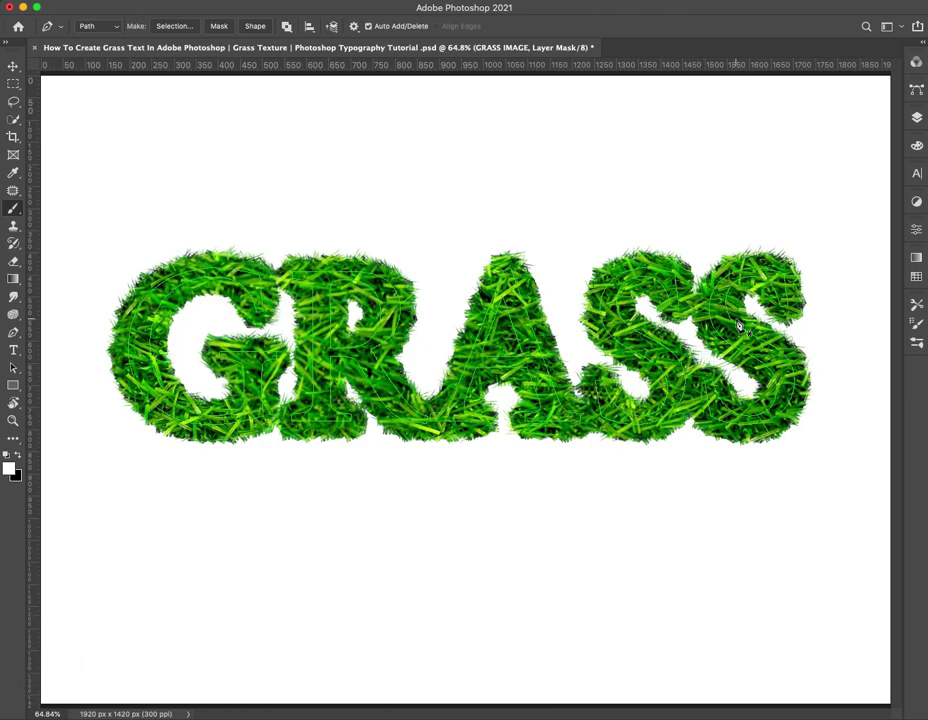
Step: Load the letter shapes from the GRASS IMAGE mask, keeping only GRASS IMAGE selected
{"action": "key", "text": "v"}
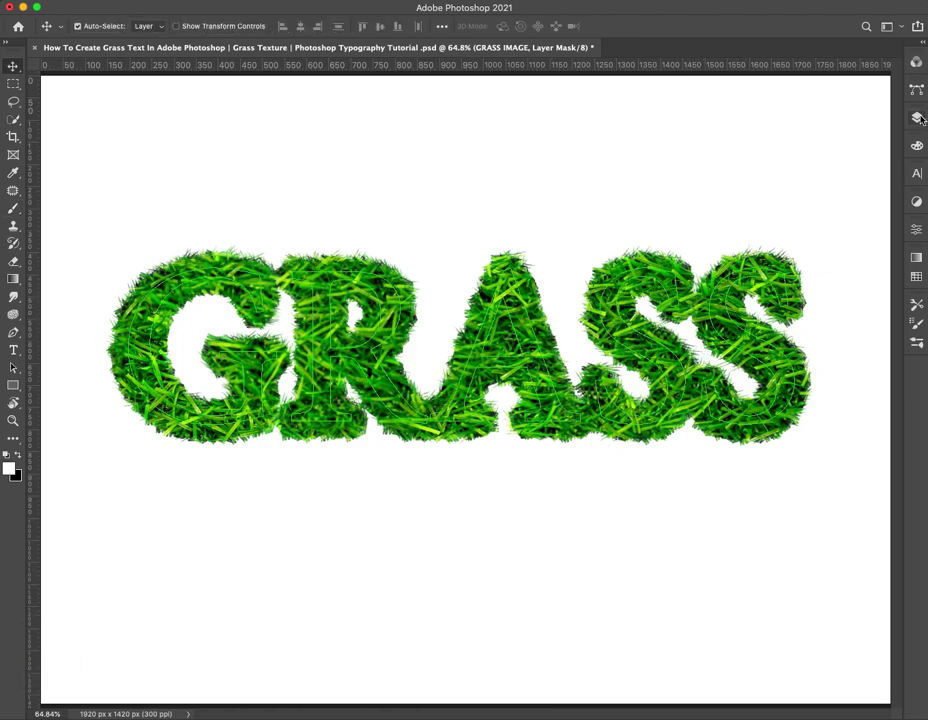
{"action": "left_click", "coordinate": [917, 118]}
{"action": "left_click", "coordinate": [917, 118]}
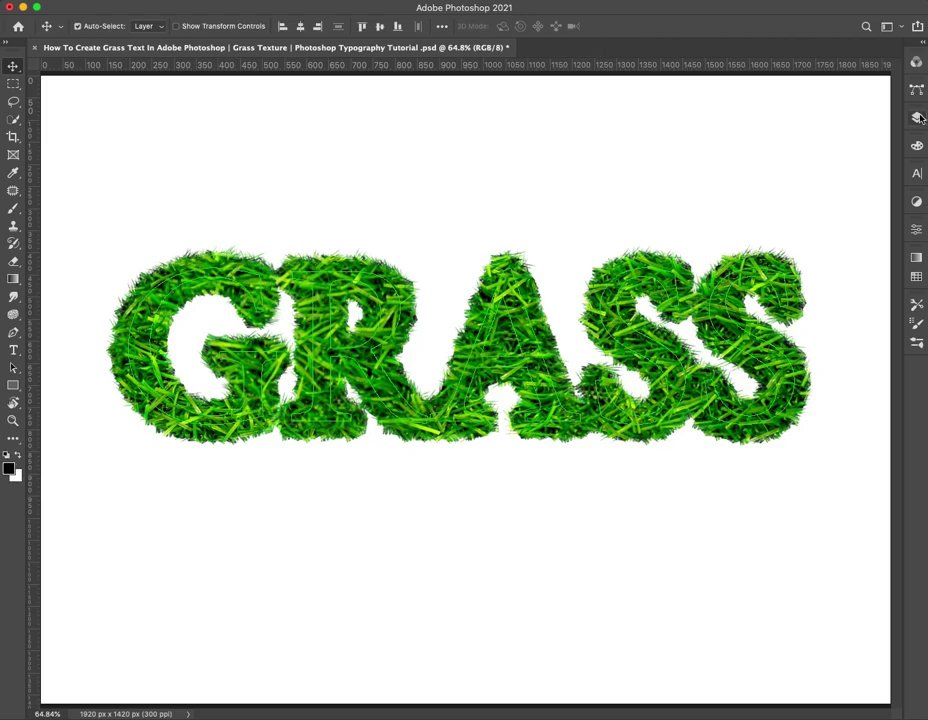
{"action": "left_click", "coordinate": [917, 118]}
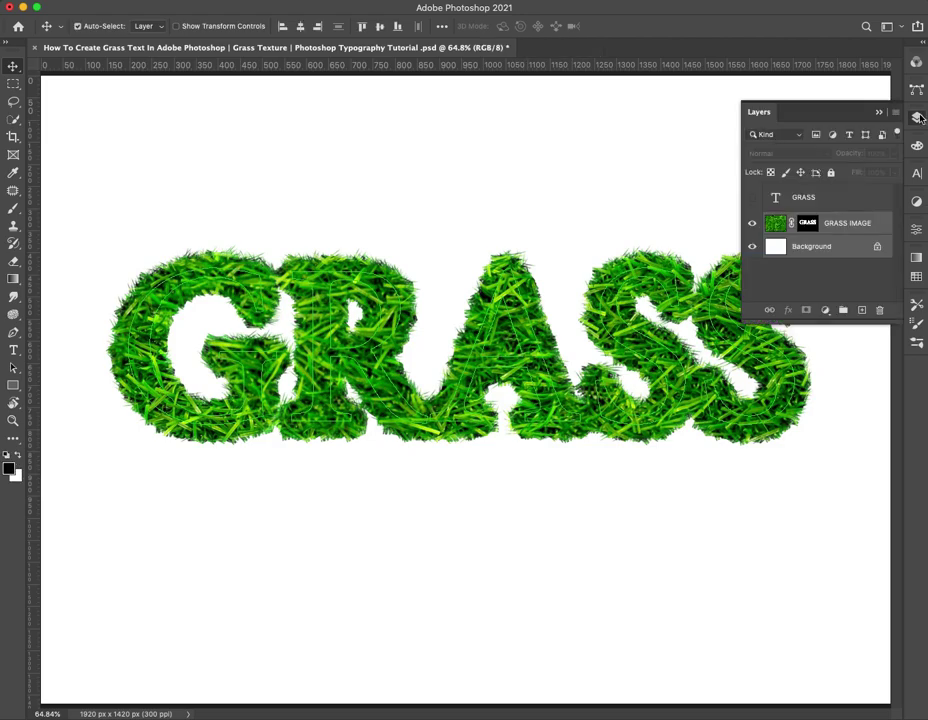
{"action": "left_click", "coordinate": [807, 224], "text": "super"}
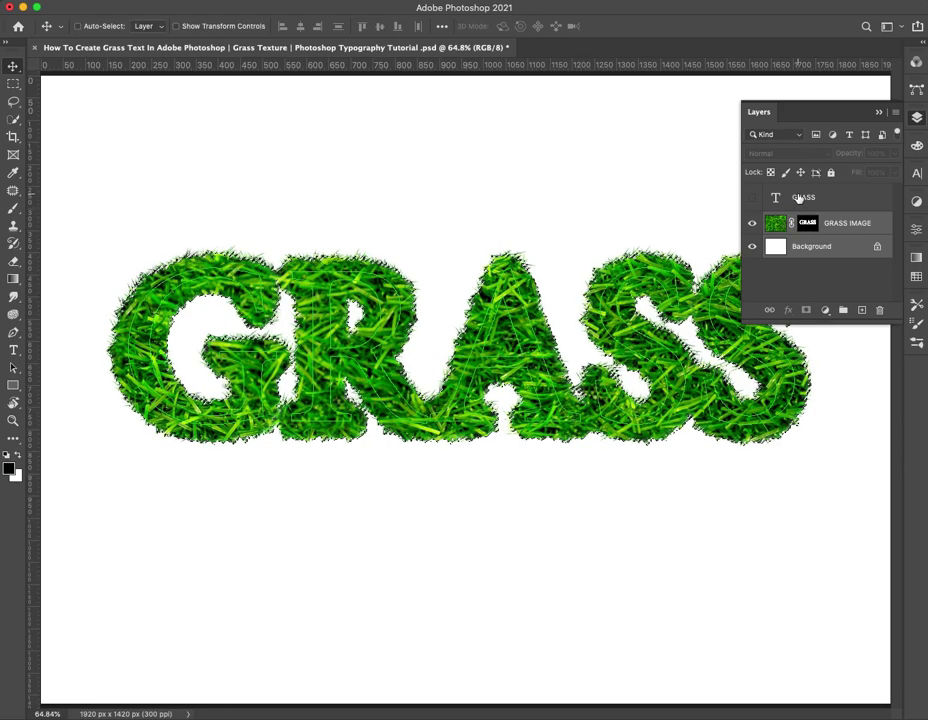
{"action": "left_click", "coordinate": [801, 197], "text": "shift"}
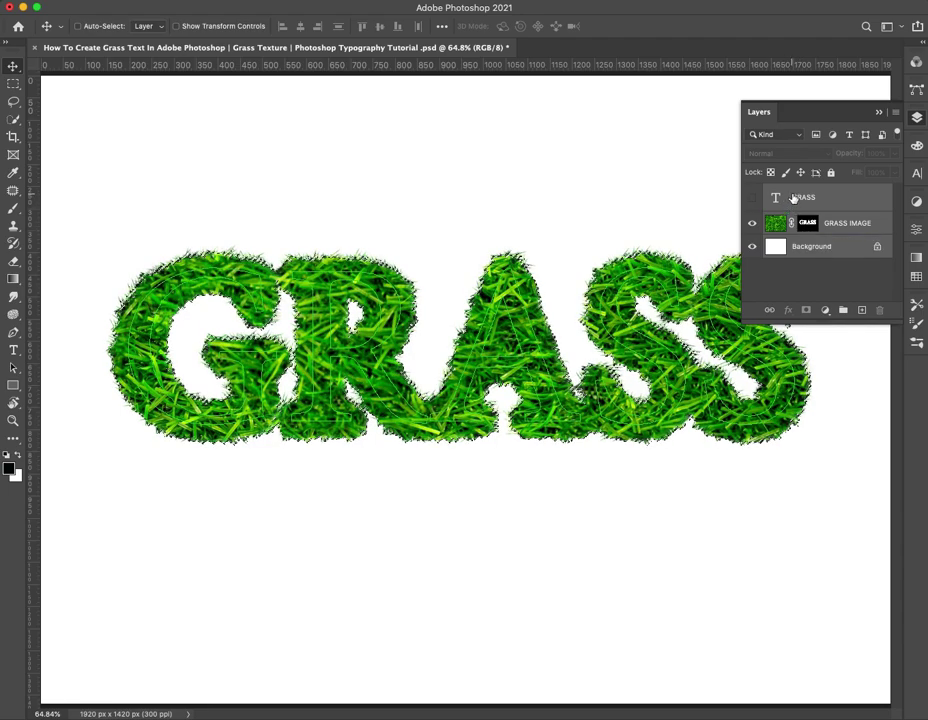
{"action": "left_click", "coordinate": [779, 224]}
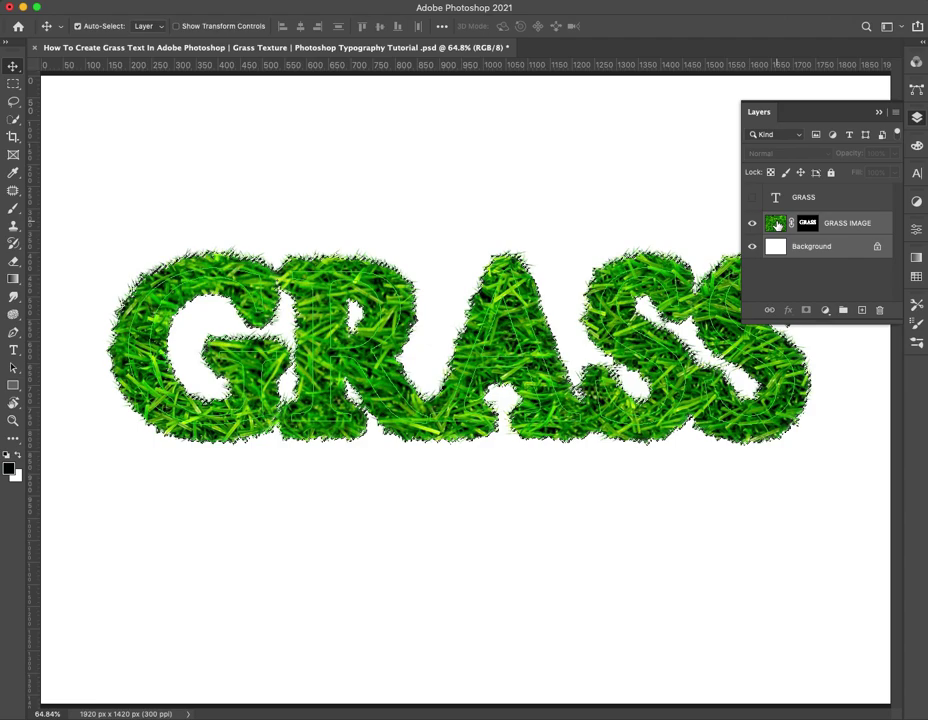
Step: Reload the mask's letter outline and restore it as the active selection
{"action": "key", "text": "ctrl+d"}
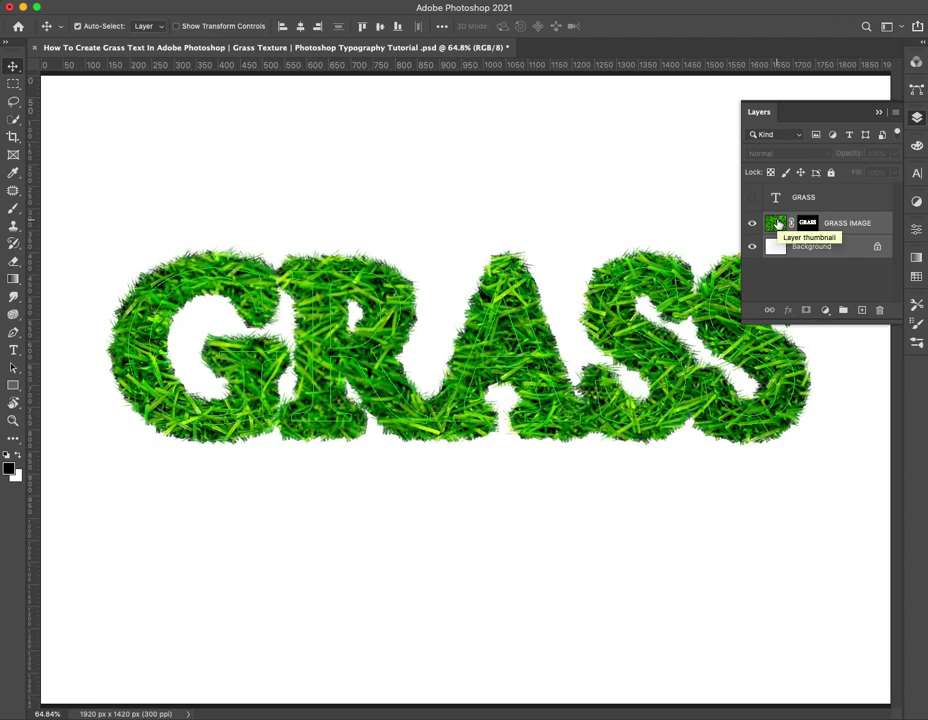
{"action": "left_click", "coordinate": [808, 226], "text": "ctrl"}
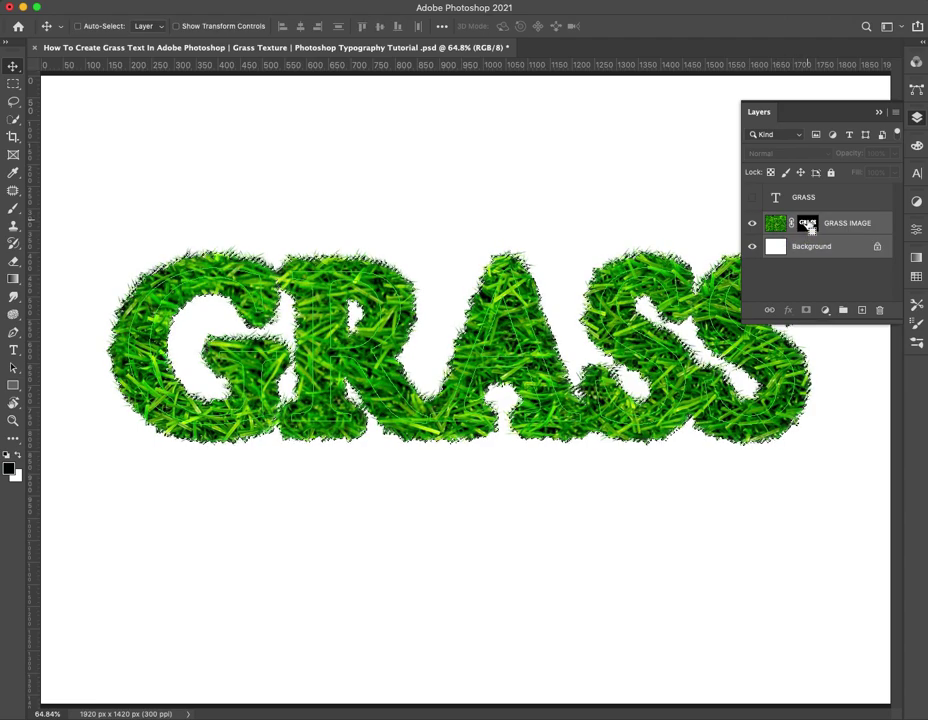
{"action": "key", "text": "ctrl+d"}
{"action": "left_click", "coordinate": [880, 114]}
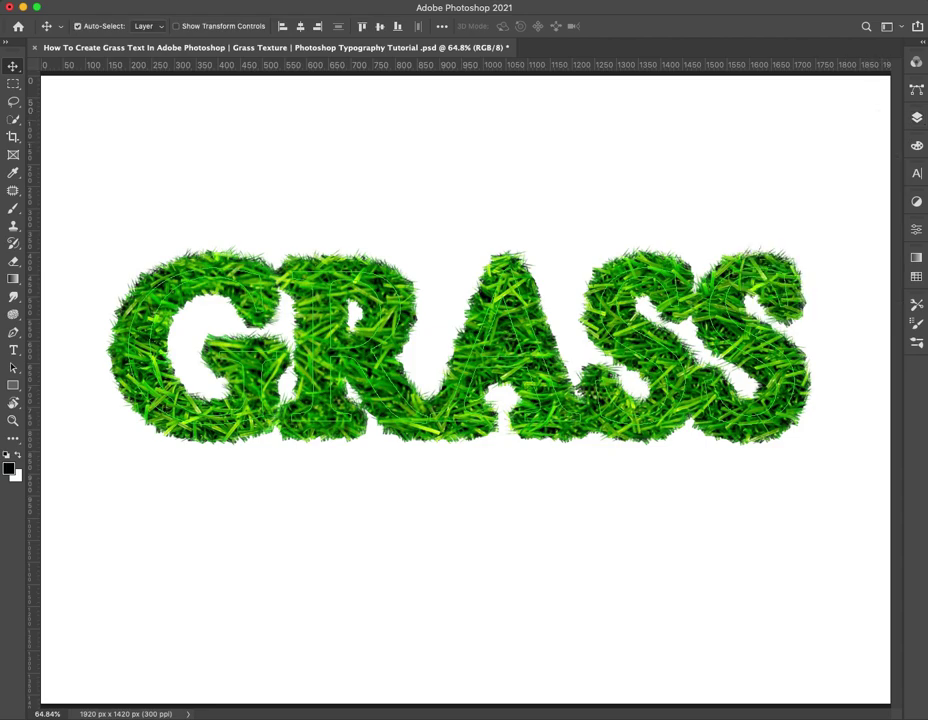
{"action": "key", "text": "e"}
{"action": "key", "text": "ctrl+shift+d"}
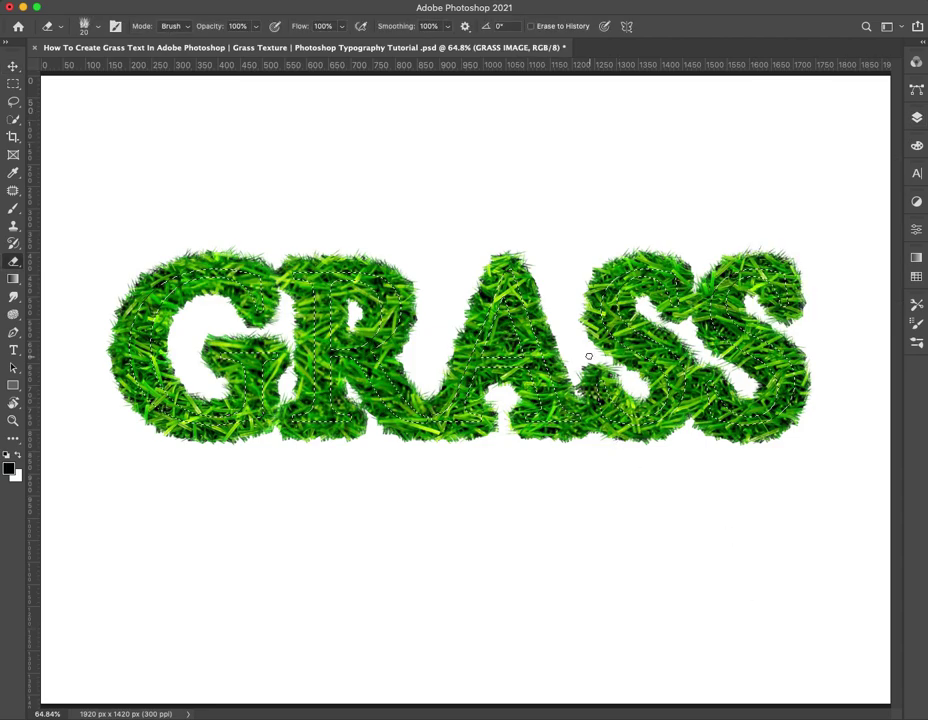
Step: Pick a grass-blade brush preset for the Brush tool
{"action": "key", "text": "b"}
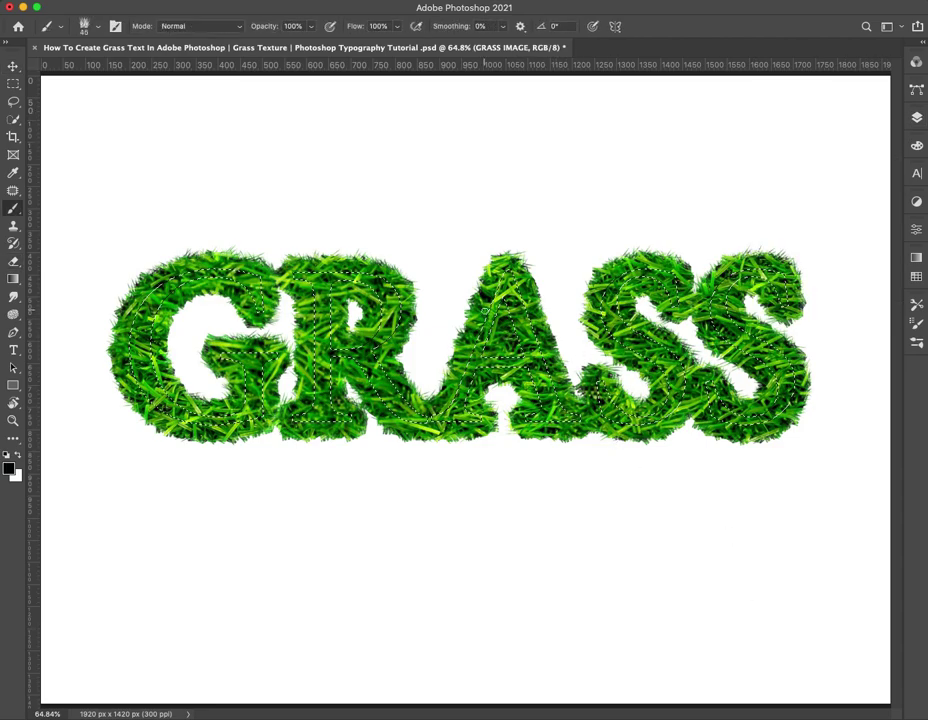
{"action": "left_click", "coordinate": [87, 28]}
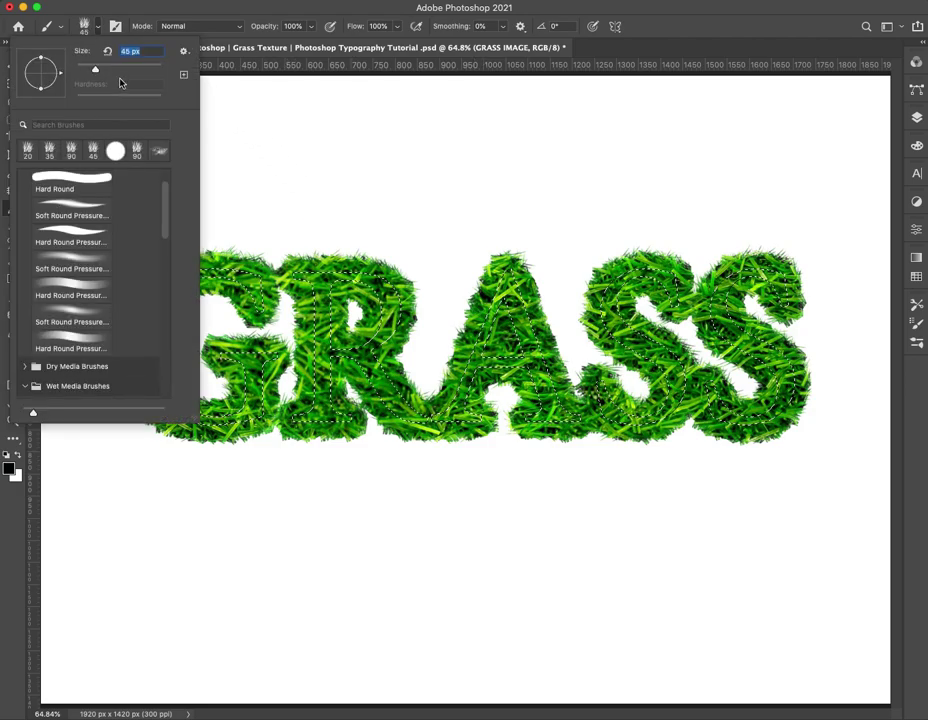
{"action": "left_click", "coordinate": [170, 15]}
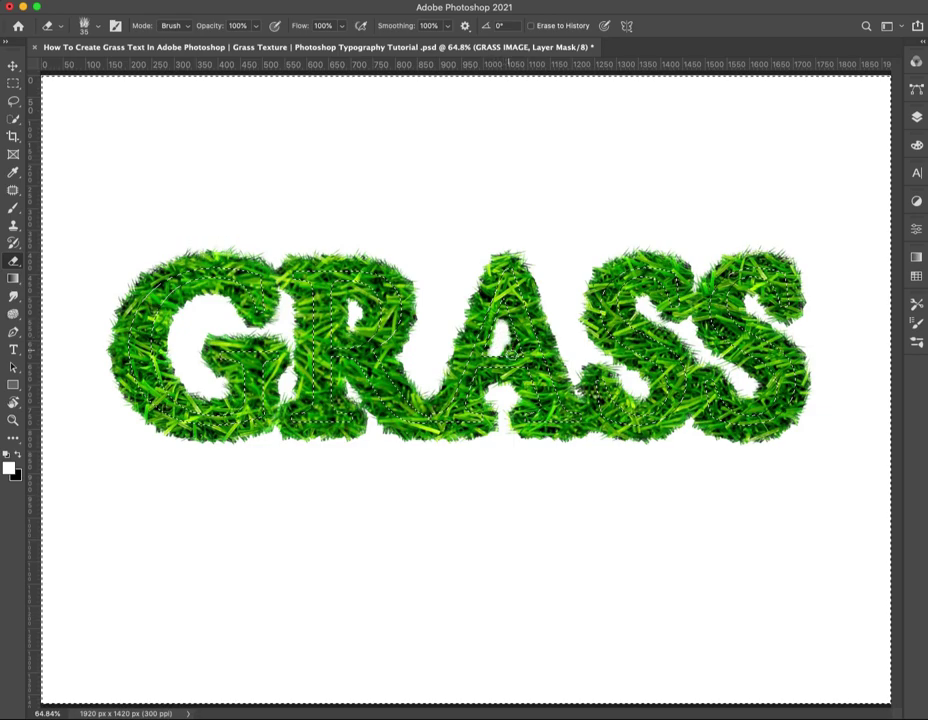
Step: Paint grass into the A's triangular counter on the mask, then clear the selection
{"action": "left_click_drag", "start_coordinate": [510, 356], "coordinate": [505, 350]}
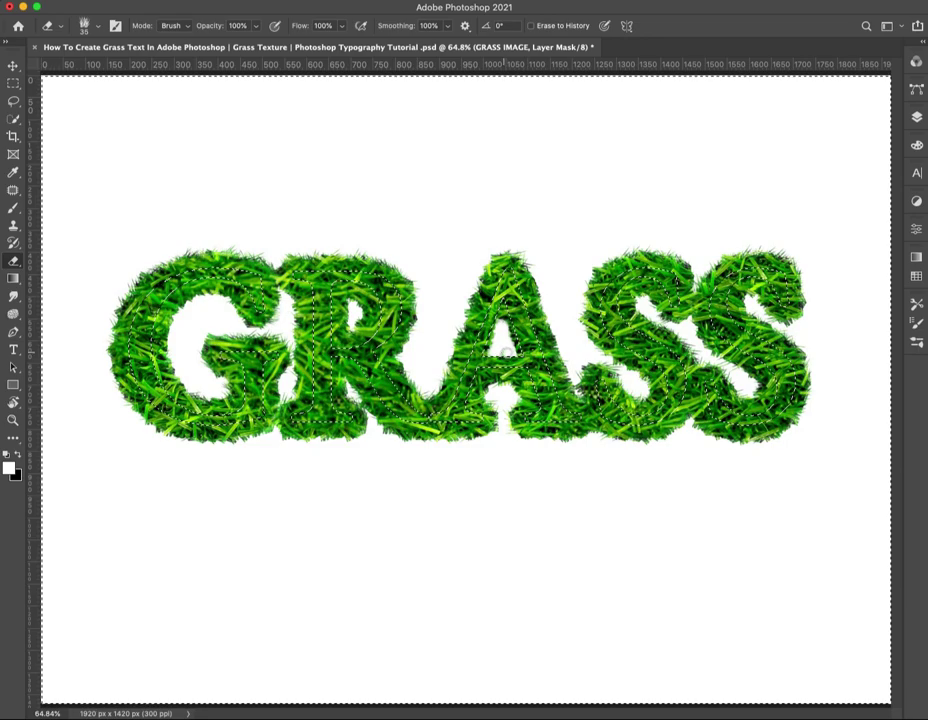
{"action": "key", "text": "ctrl+z"}
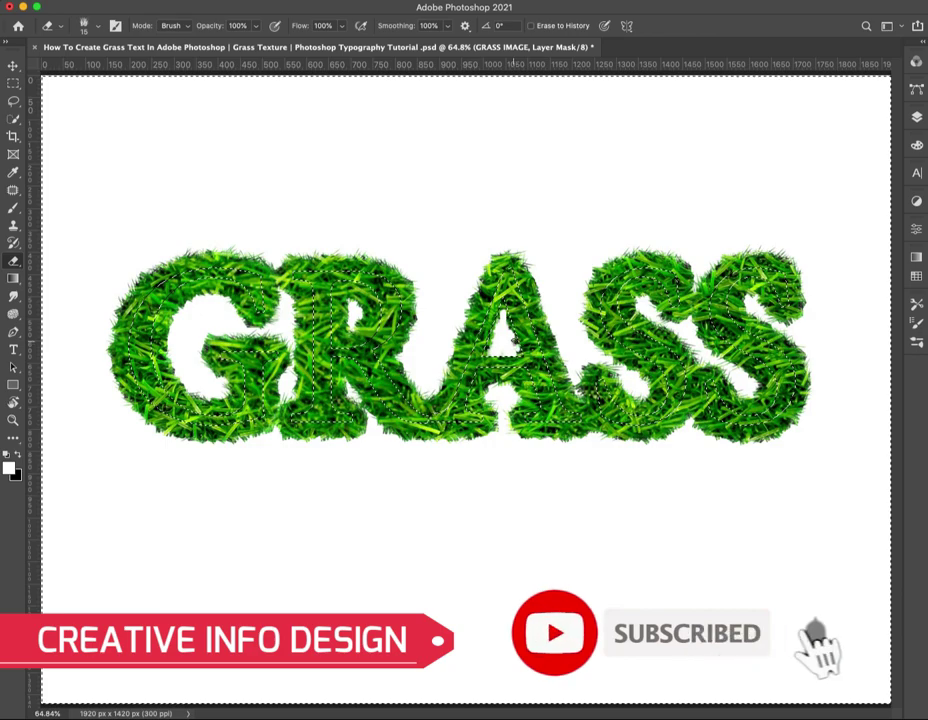
{"action": "left_click_drag", "start_coordinate": [530, 306], "coordinate": [508, 347]}
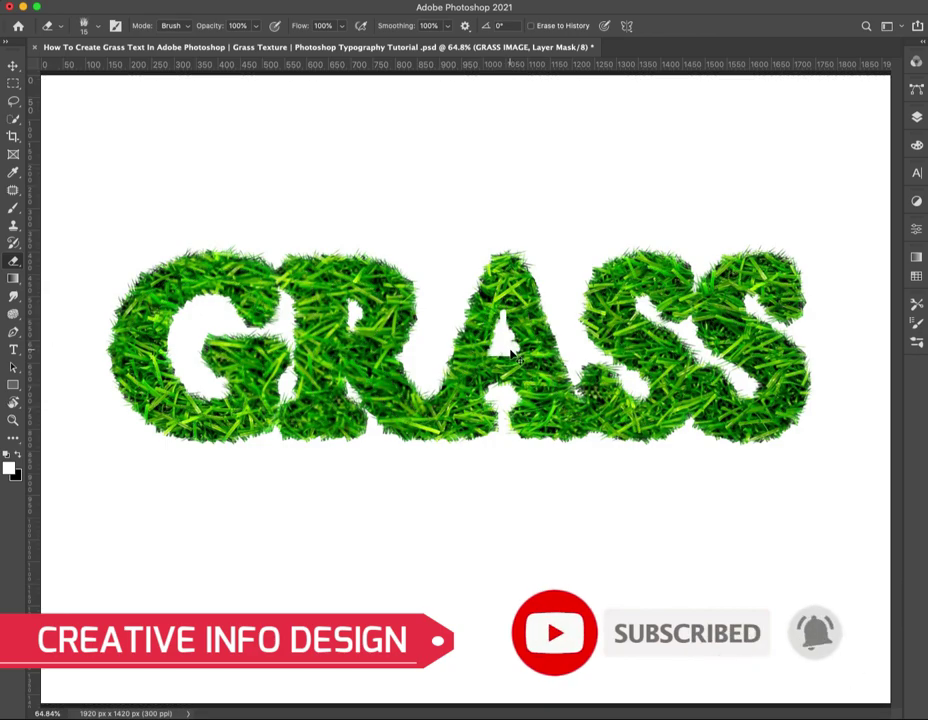
{"action": "key", "text": "ctrl+d"}
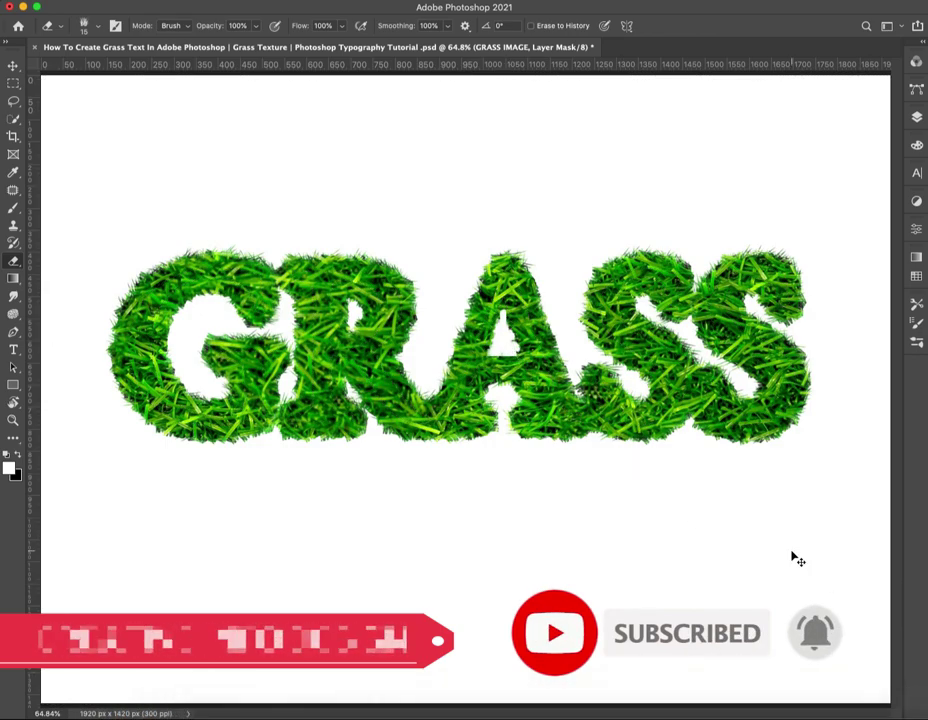
{"action": "key", "text": "ctrl+shift+d"}
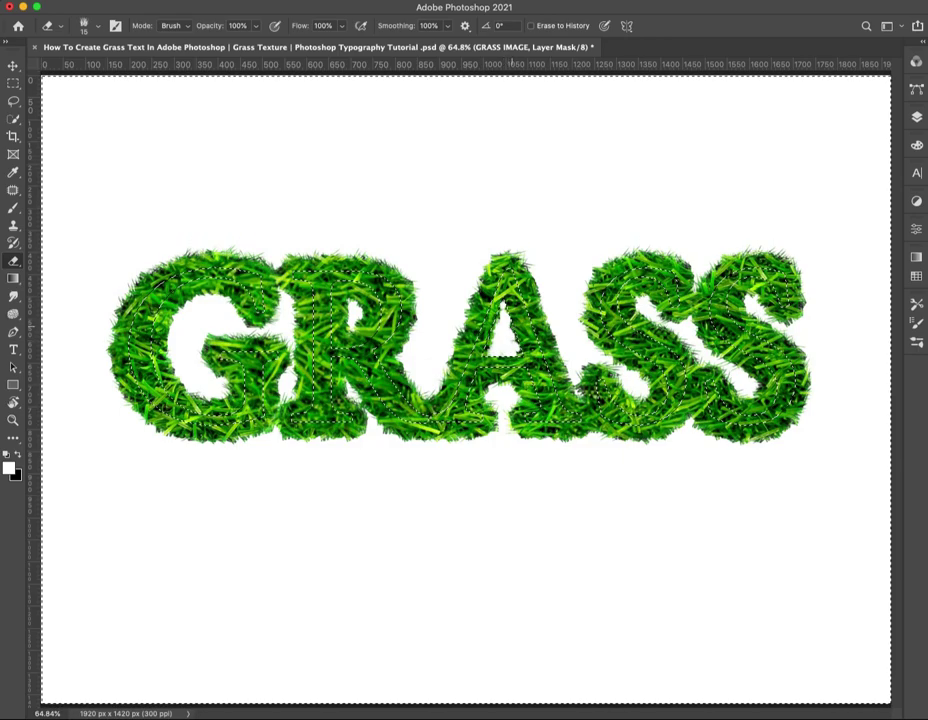
{"action": "key", "text": "ctrl+d"}
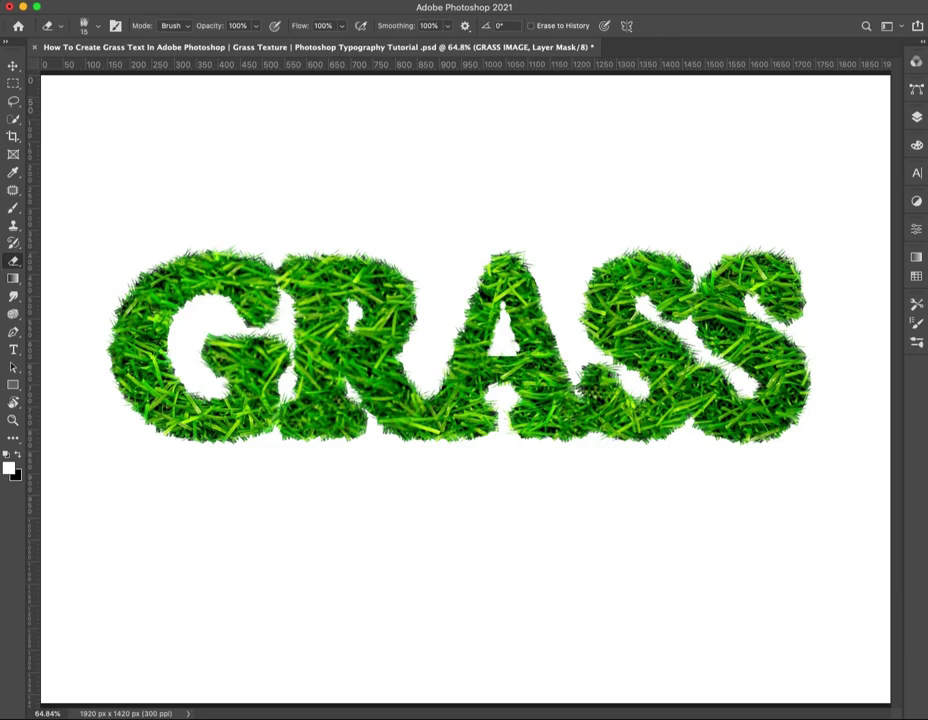
Step: Fill the Background layer with the black foreground colour
{"action": "left_click", "coordinate": [917, 117]}
{"action": "left_click", "coordinate": [857, 250]}
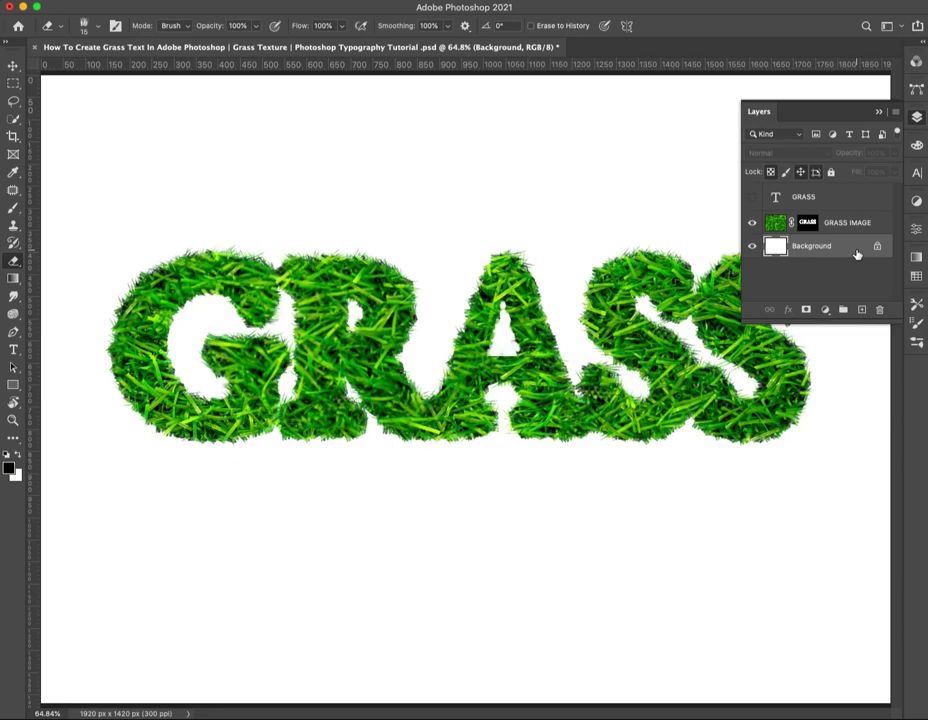
{"action": "key", "text": "alt+BackSpace"}
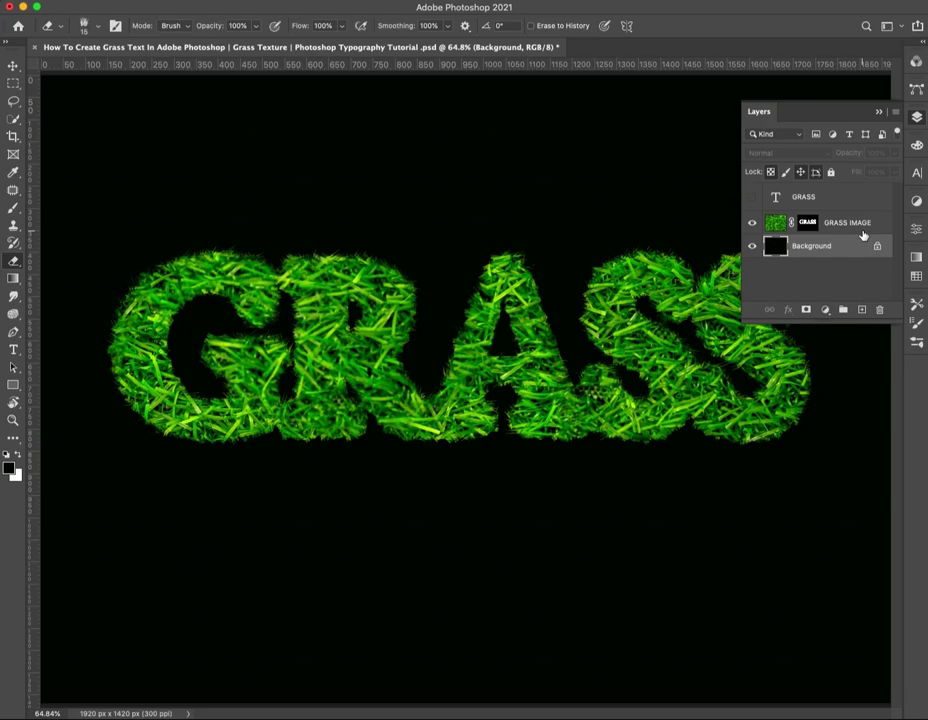
{"action": "left_click", "coordinate": [879, 111]}
{"action": "key", "text": "v"}
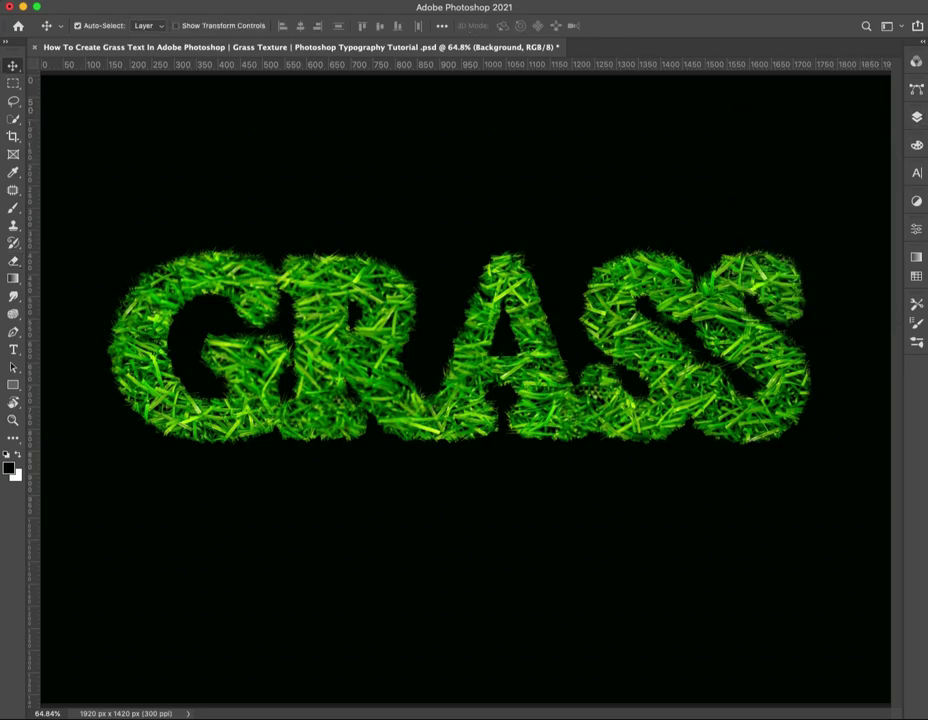